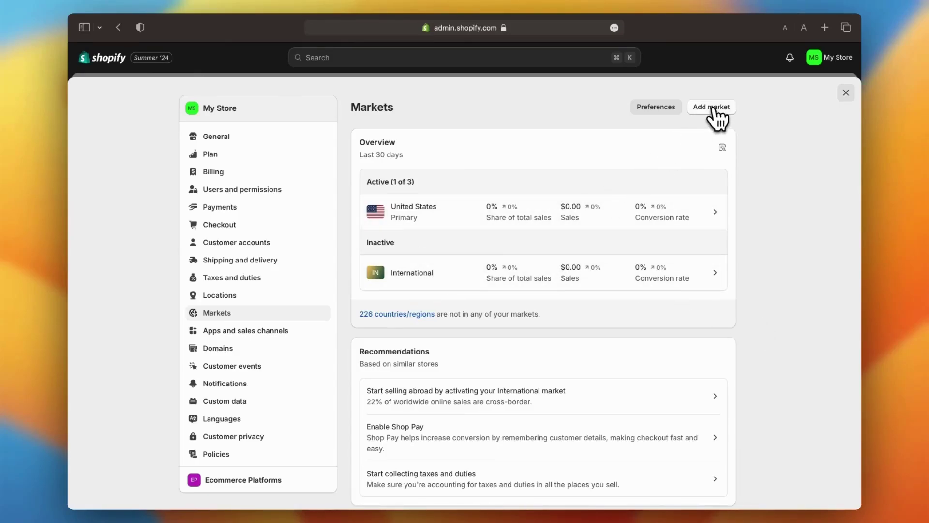
# Step: Add a new Shopify market named Europe and collapse the Africa country group
pyautogui.click(715, 108)
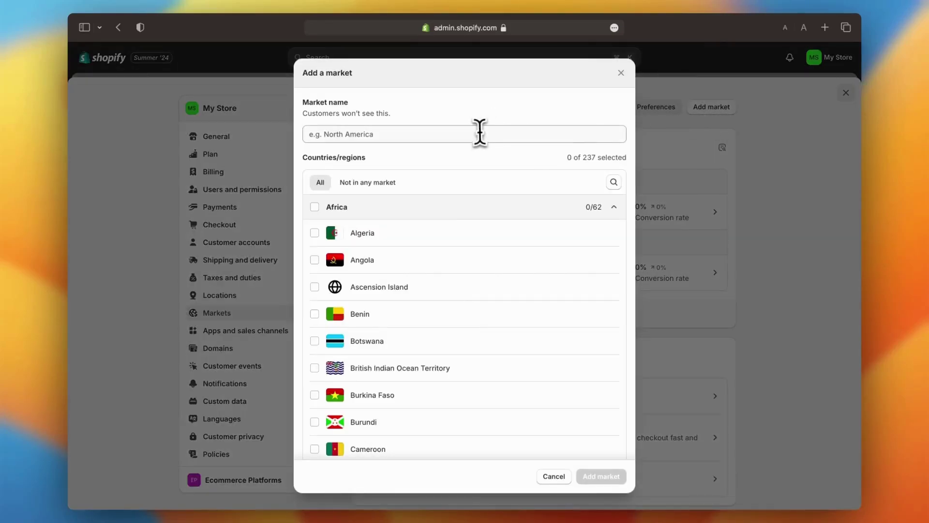
pyautogui.click(479, 134)
pyautogui.write('Europe')
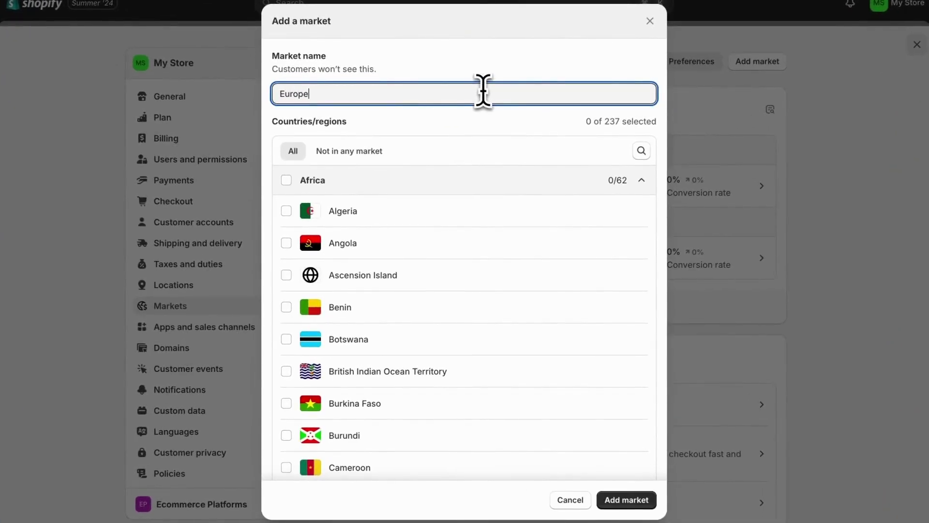
pyautogui.click(641, 180)
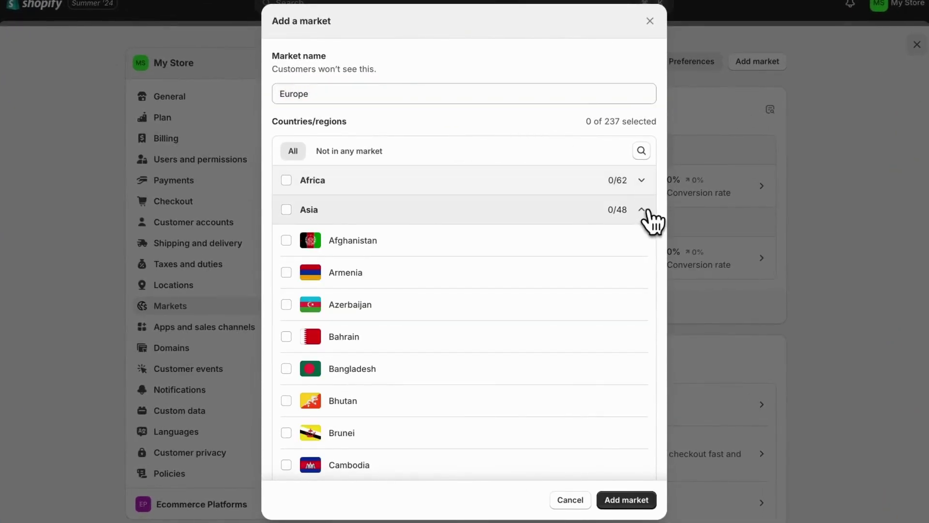
# Step: Collapse the Asia group, then start a Wix store from the Home Goods Store template
pyautogui.click(644, 210)
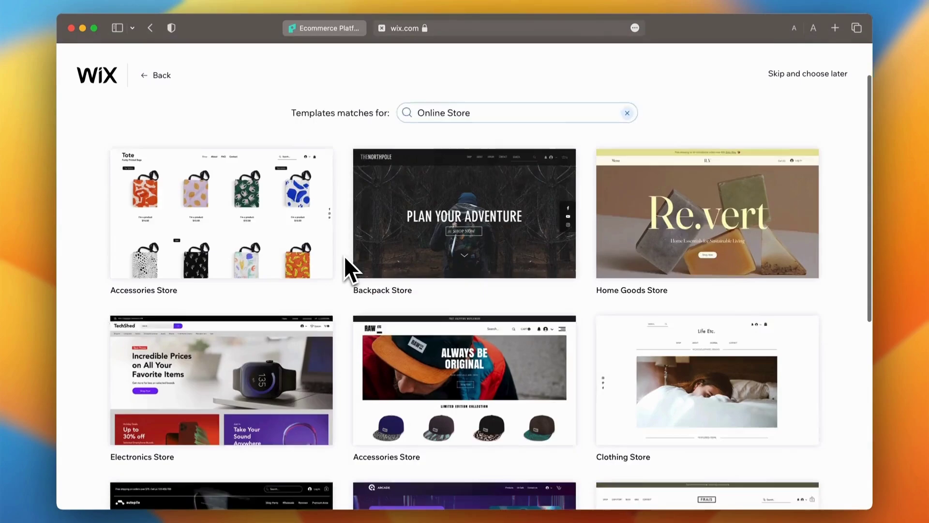
pyautogui.scroll(-6, 344, 256)
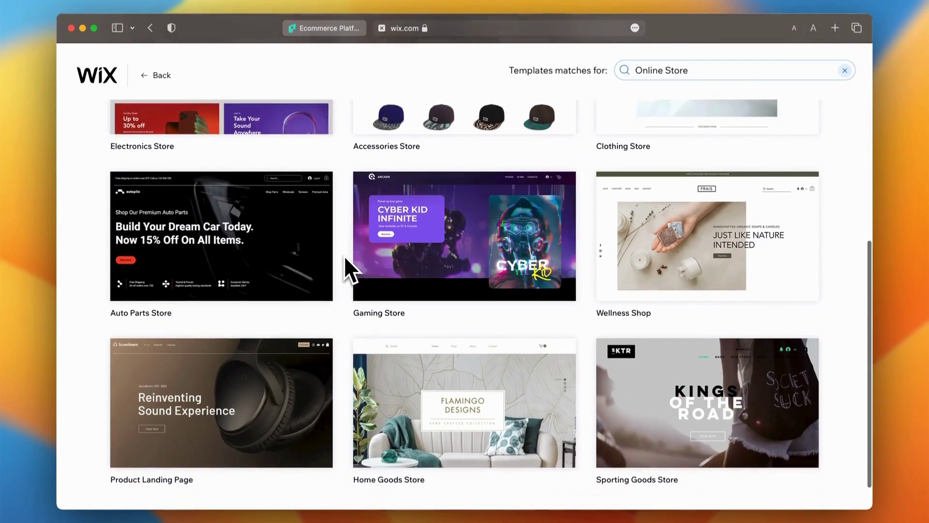
pyautogui.scroll(-1, 344, 255)
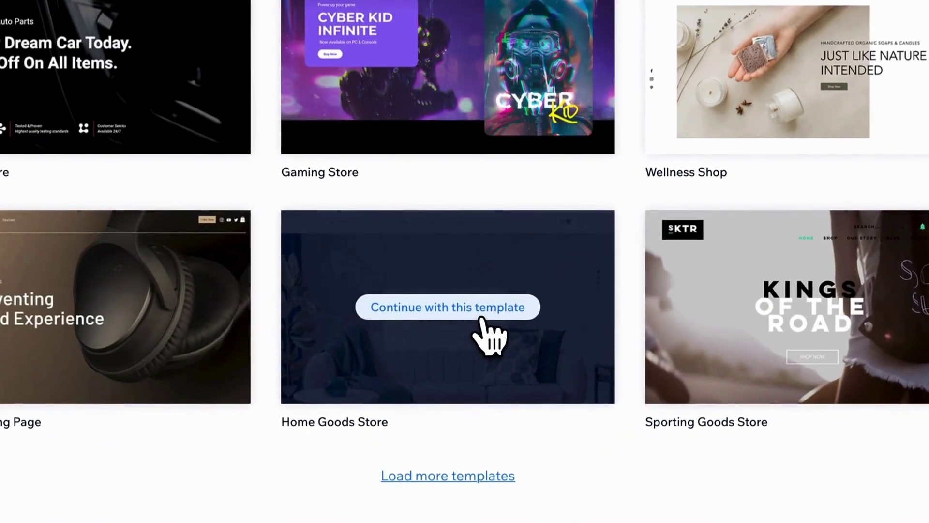
pyautogui.click(482, 318)
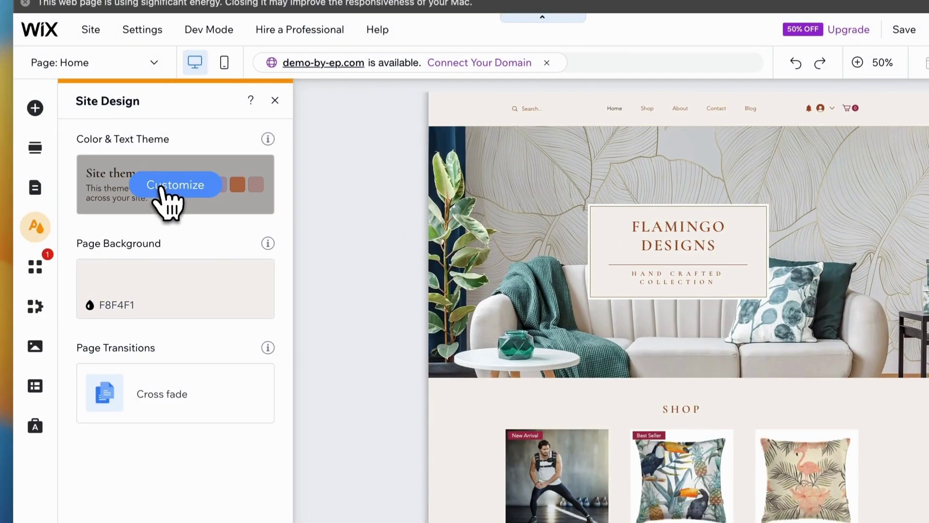
# Step: Try the Energetic and Eclectic featured themes, ending on the Technical theme
pyautogui.click(167, 203)
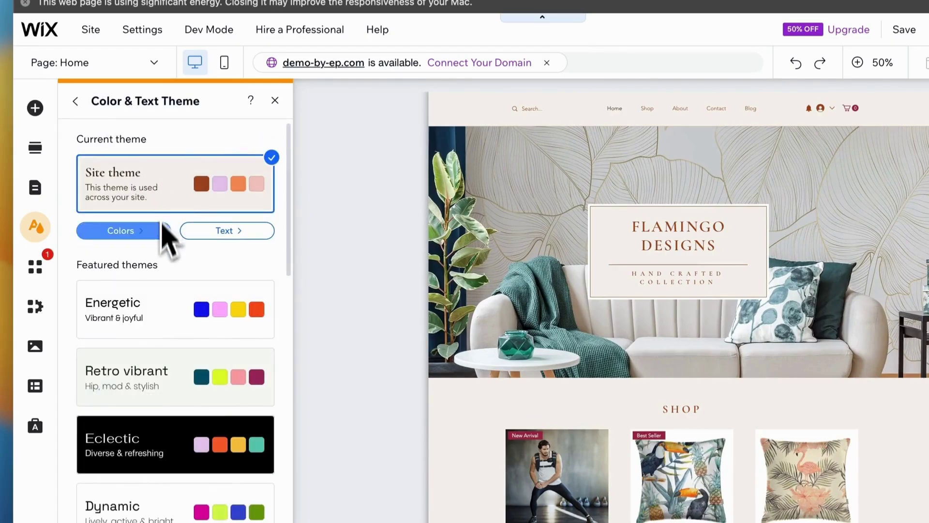
pyautogui.click(173, 312)
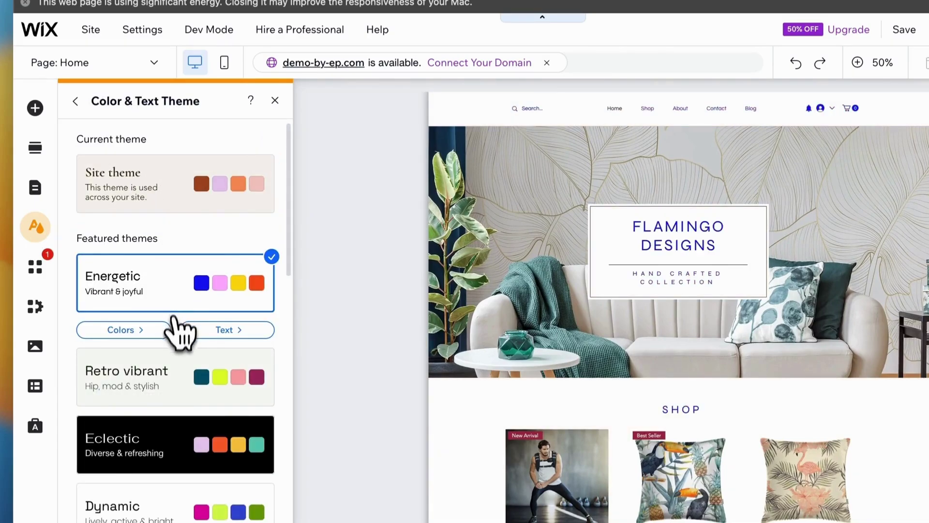
pyautogui.scroll(-3, 182, 392)
pyautogui.click(155, 310)
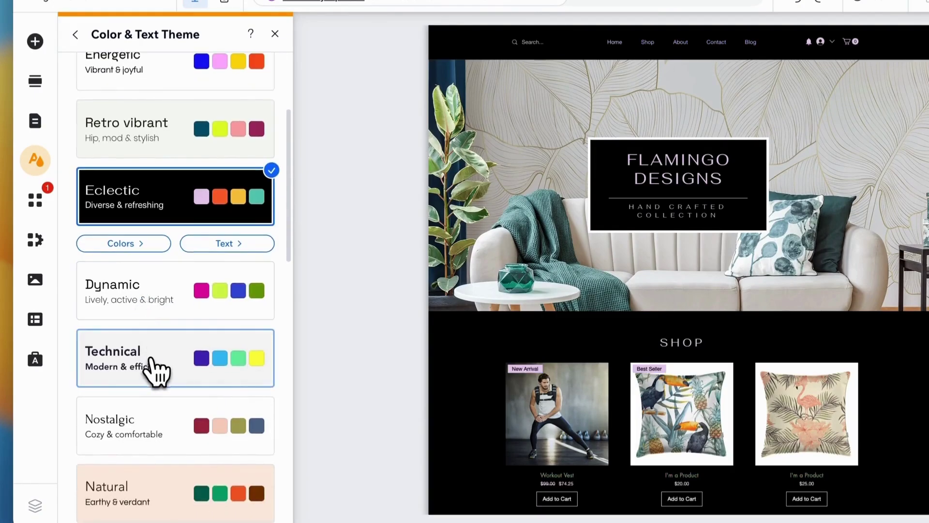
pyautogui.click(156, 370)
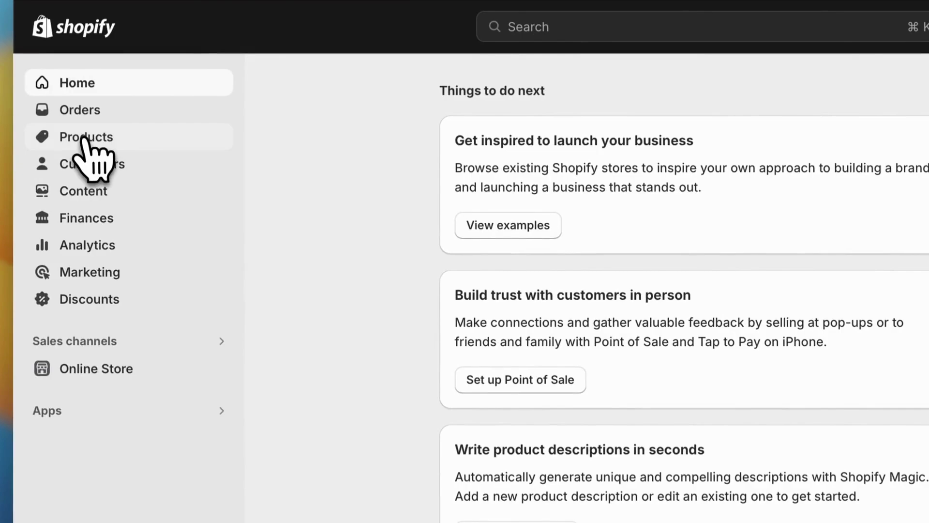
# Step: Select all products in Shopify's Products list and export all products to CSV
pyautogui.click(84, 139)
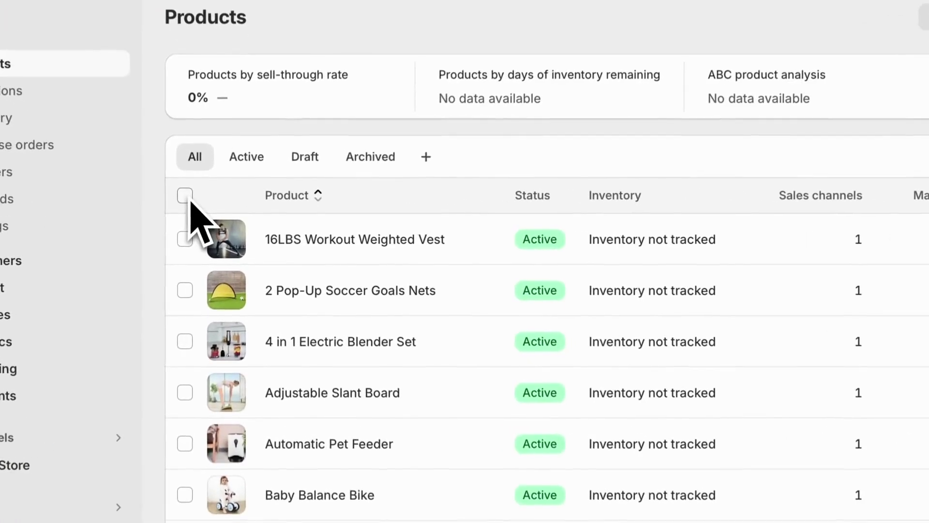
pyautogui.click(219, 202)
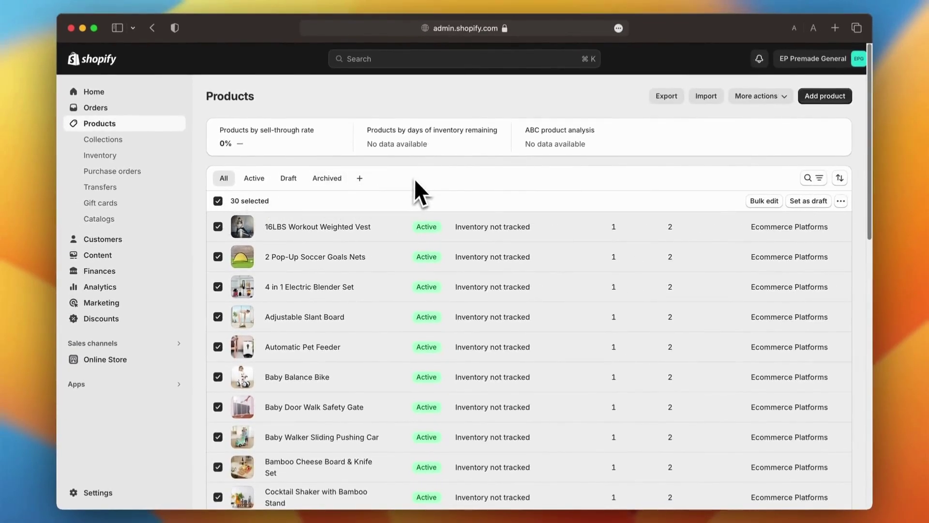
pyautogui.click(668, 98)
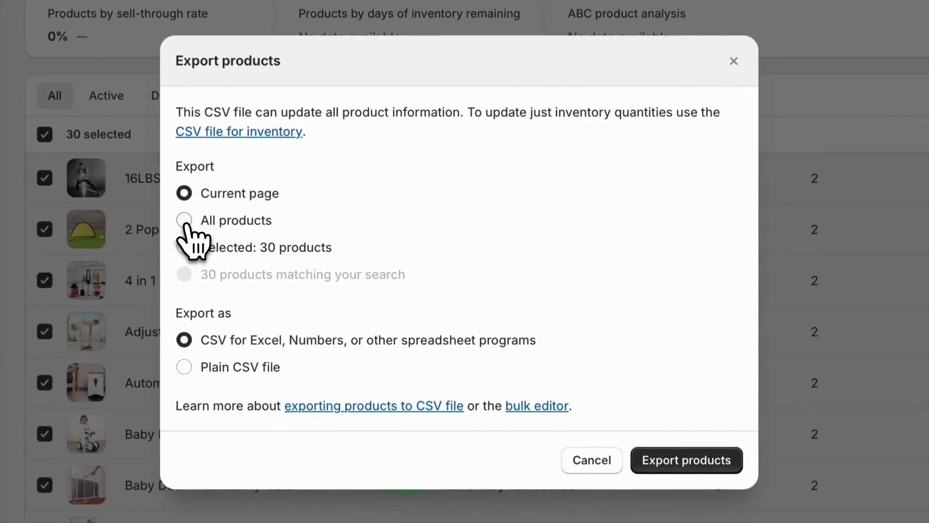
pyautogui.click(299, 251)
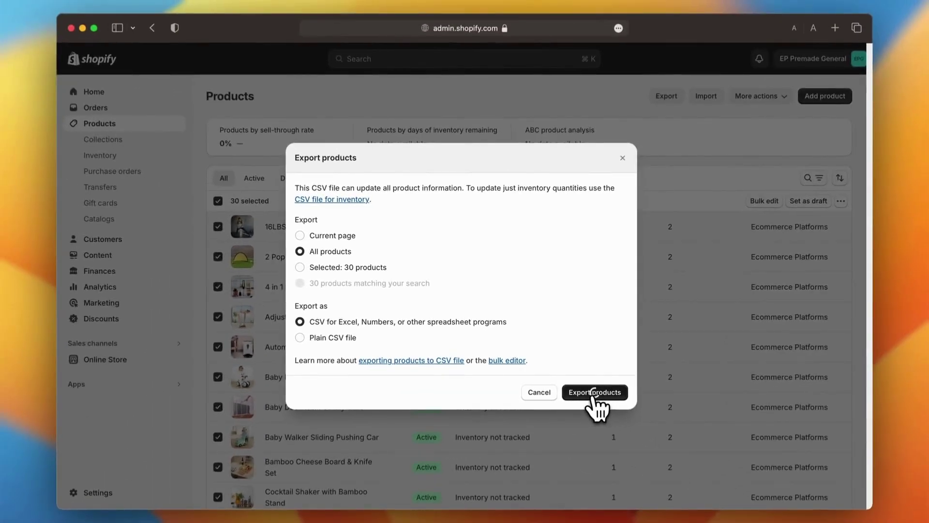
pyautogui.click(593, 394)
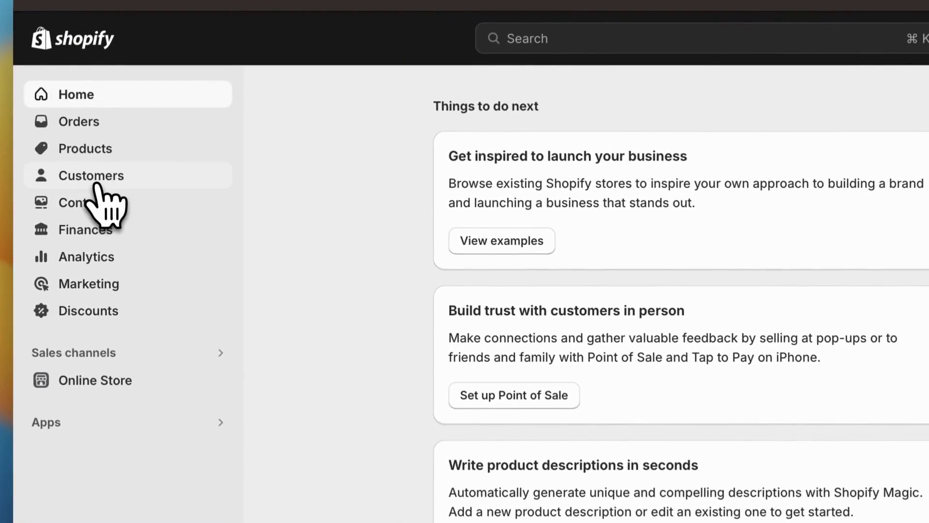
# Step: Select all five customers in Shopify's Customers list and export all customers to CSV
pyautogui.click(97, 184)
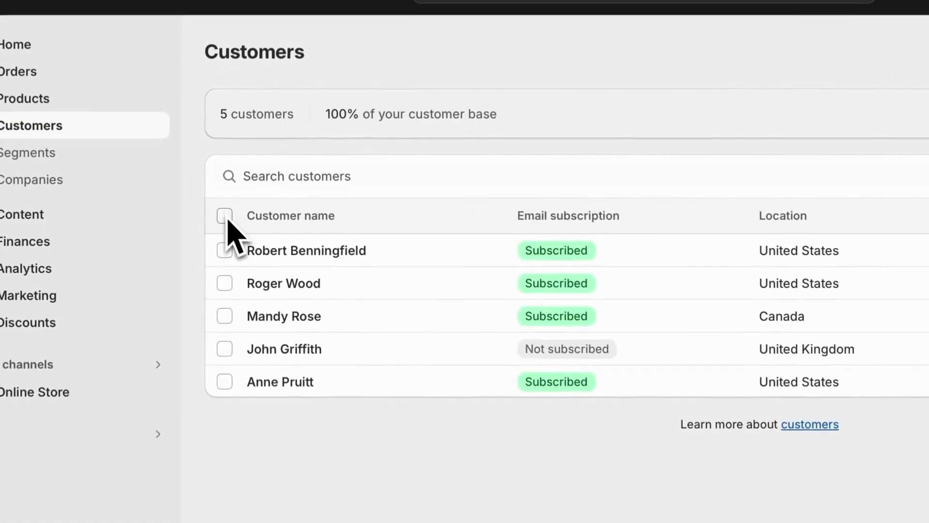
pyautogui.click(217, 193)
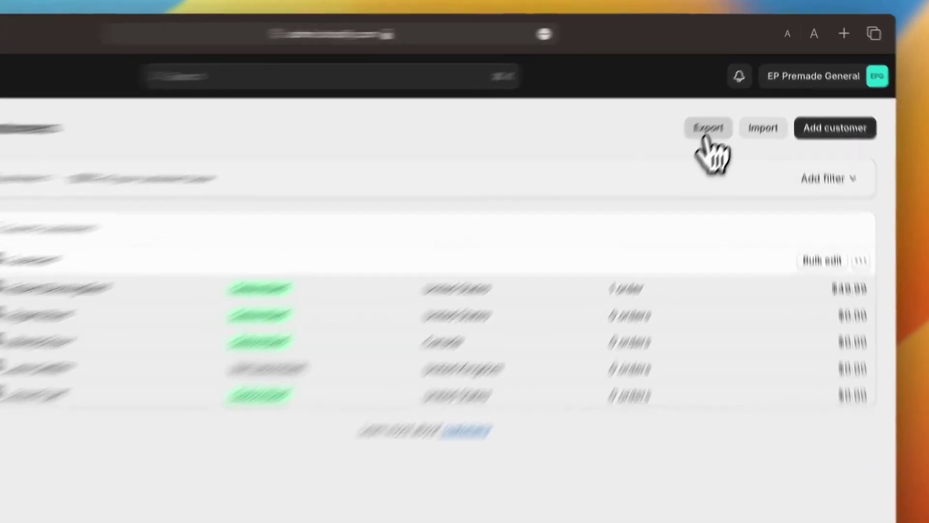
pyautogui.click(734, 103)
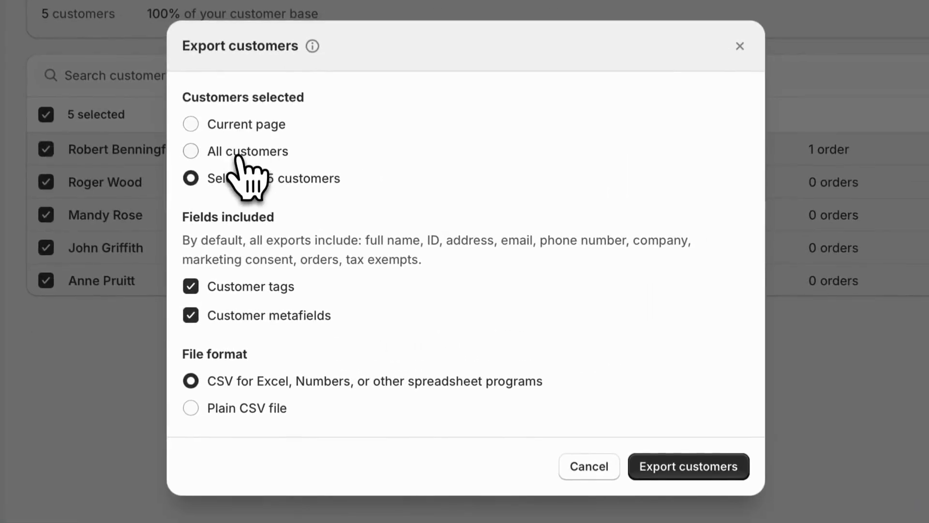
pyautogui.click(330, 214)
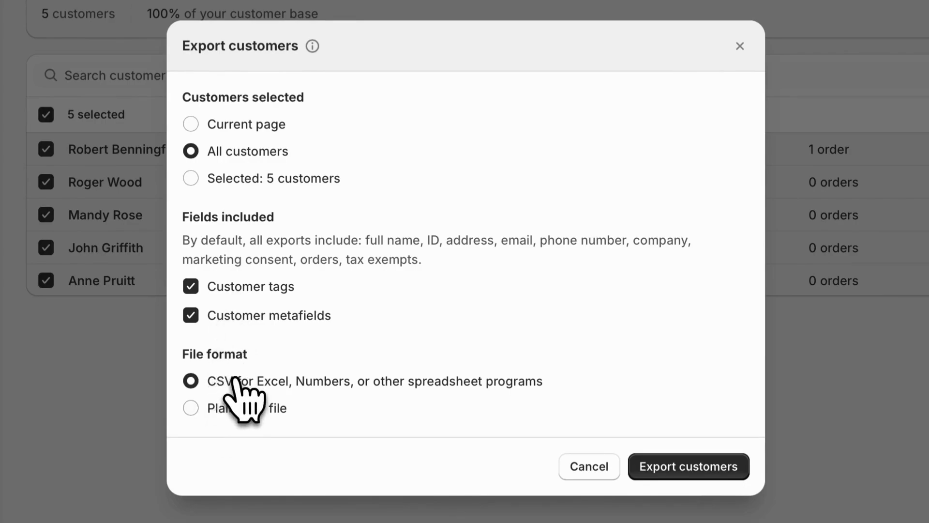
pyautogui.click(672, 466)
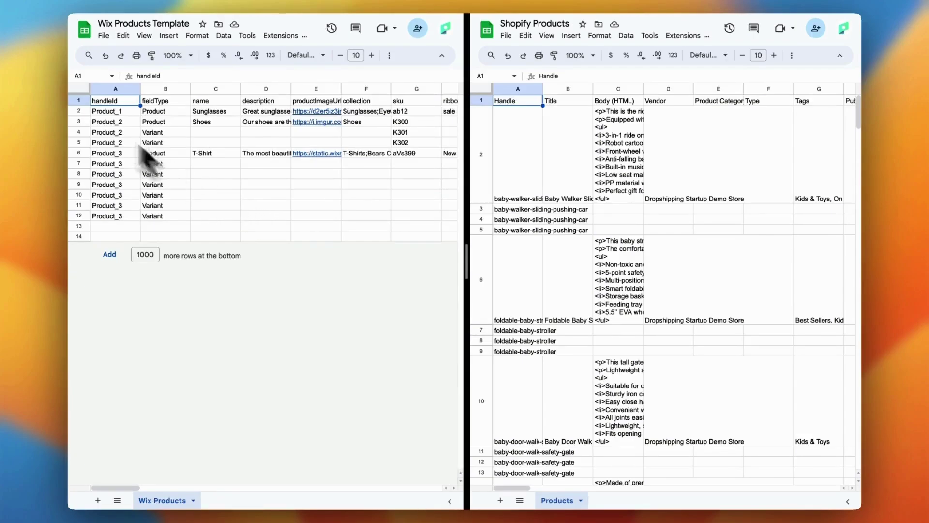
# Step: Select A2:AZ12 in the Wix template and delete its sample data
pyautogui.moveTo(102, 112); pyautogui.dragTo(513, 219)
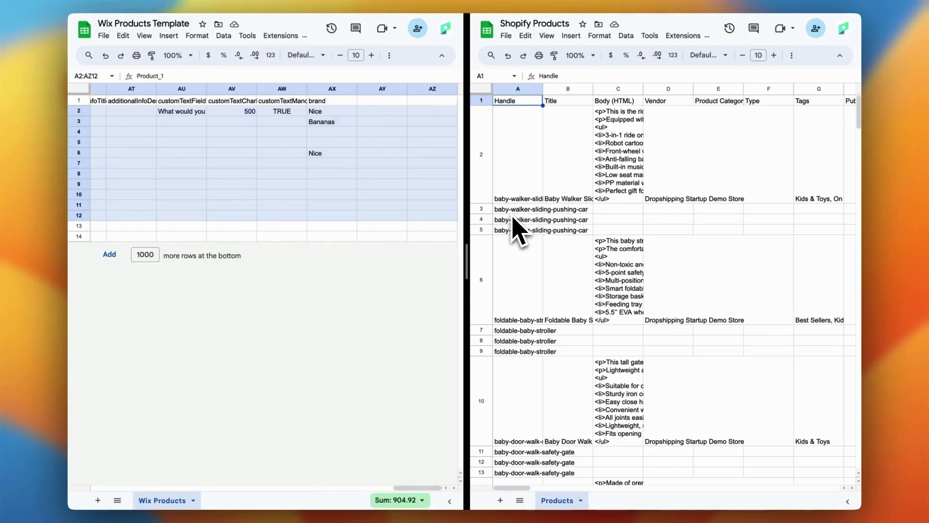
pyautogui.press('Delete')
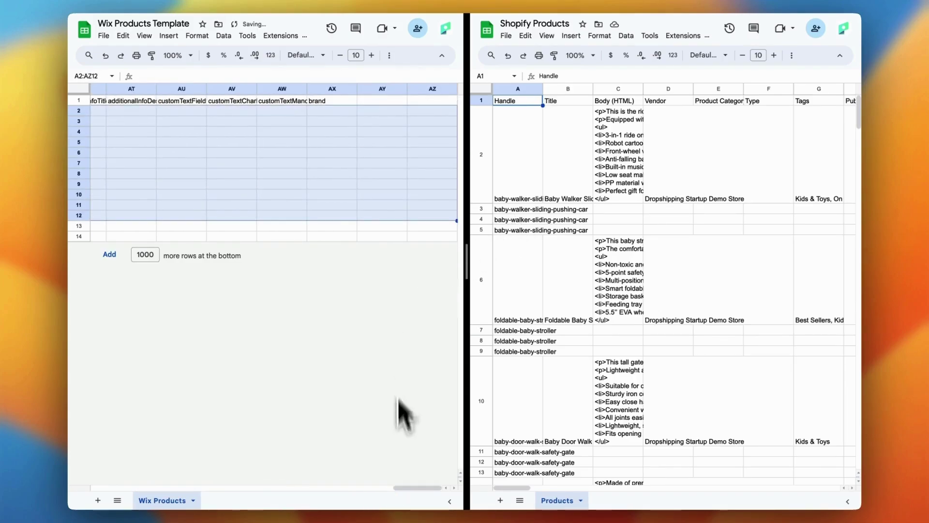
pyautogui.moveTo(413, 488); pyautogui.dragTo(95, 496)
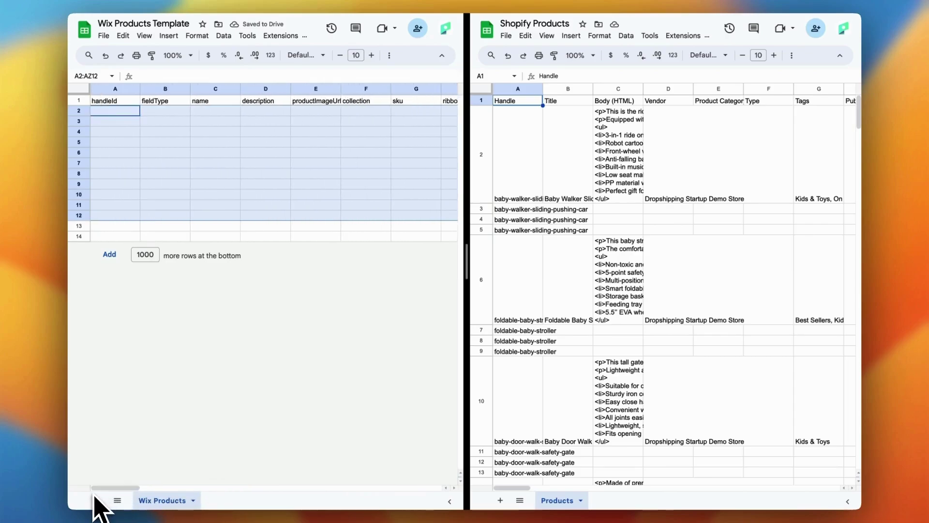
# Step: Copy the first Shopify product's handle into the Wix handleId cell A2
pyautogui.click(112, 112)
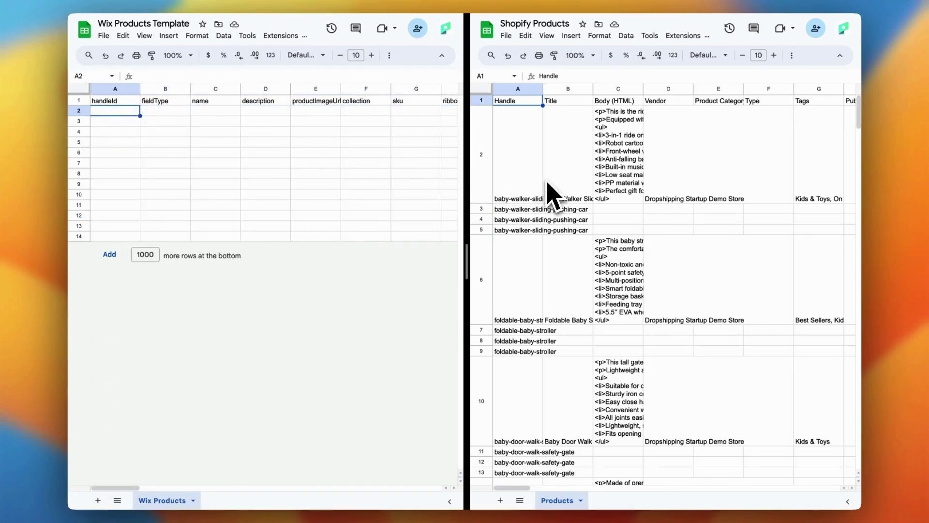
pyautogui.click(523, 193)
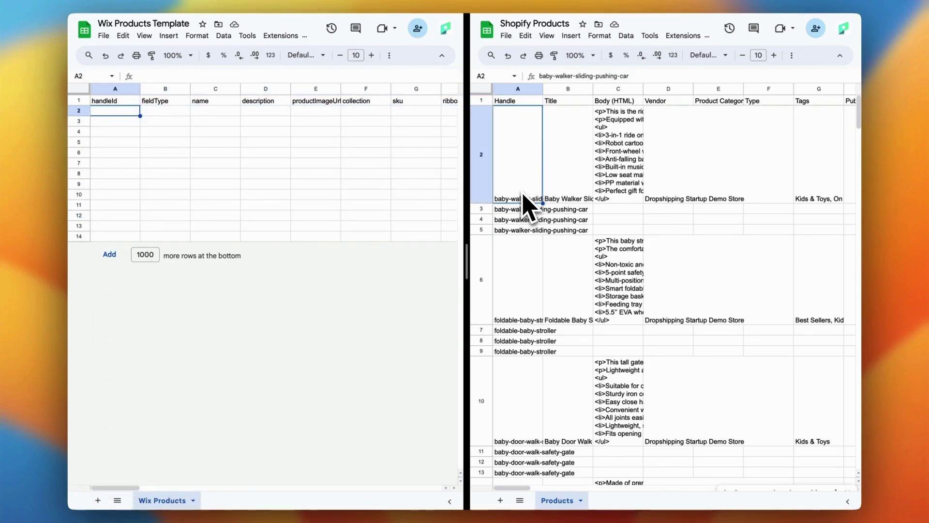
pyautogui.press('super+c')
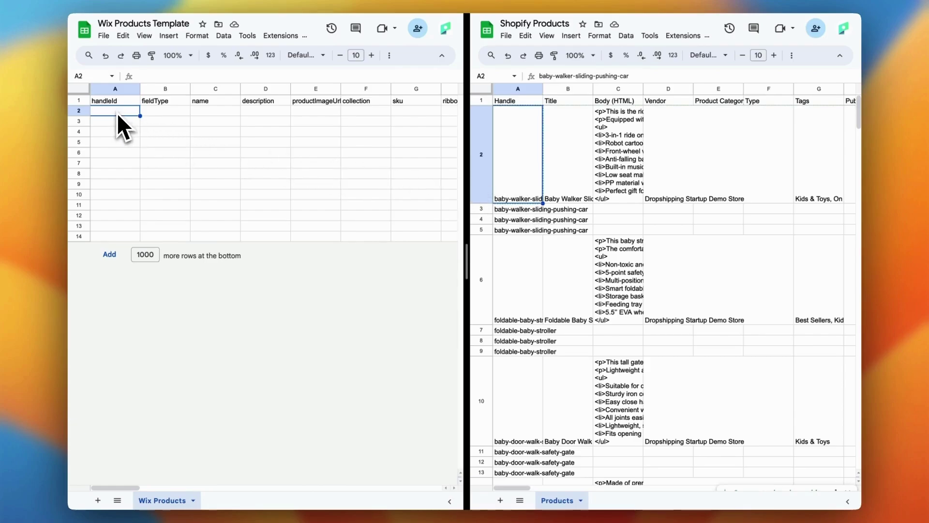
pyautogui.press('super+v')
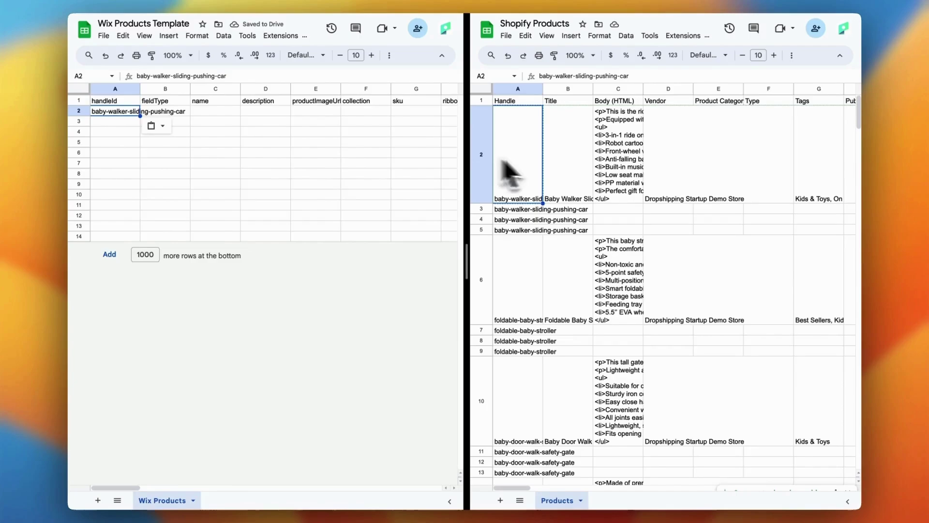
# Step: Paste the product's title into Wix C2 and its HTML description into D2
pyautogui.click(561, 164)
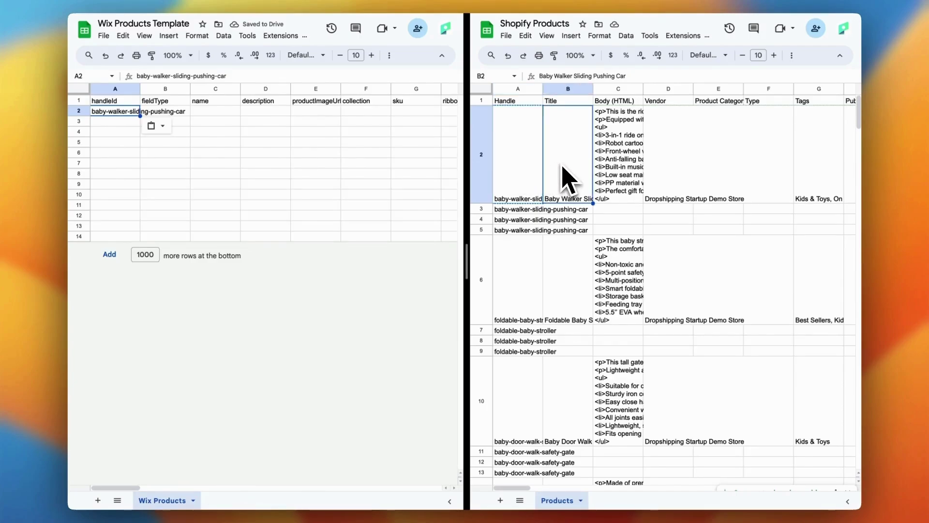
pyautogui.click(205, 114)
pyautogui.press('cmd+v')
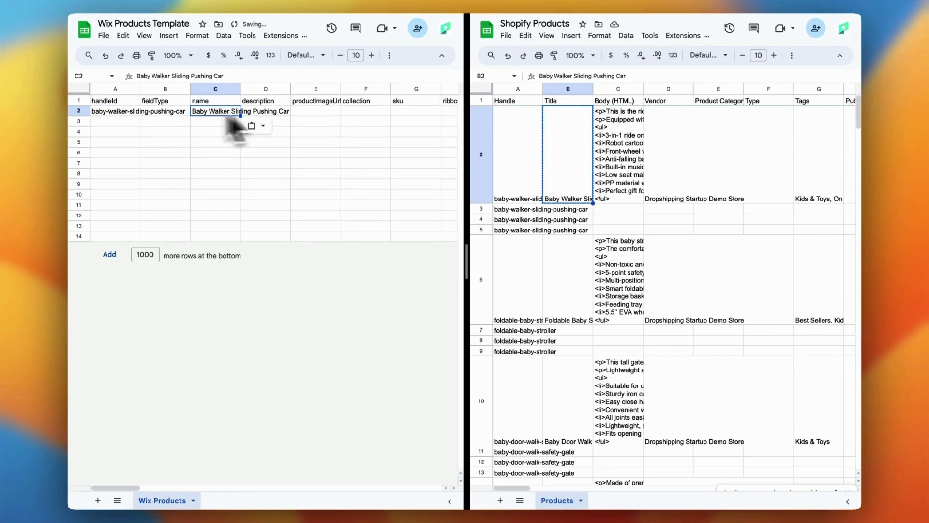
pyautogui.click(626, 164)
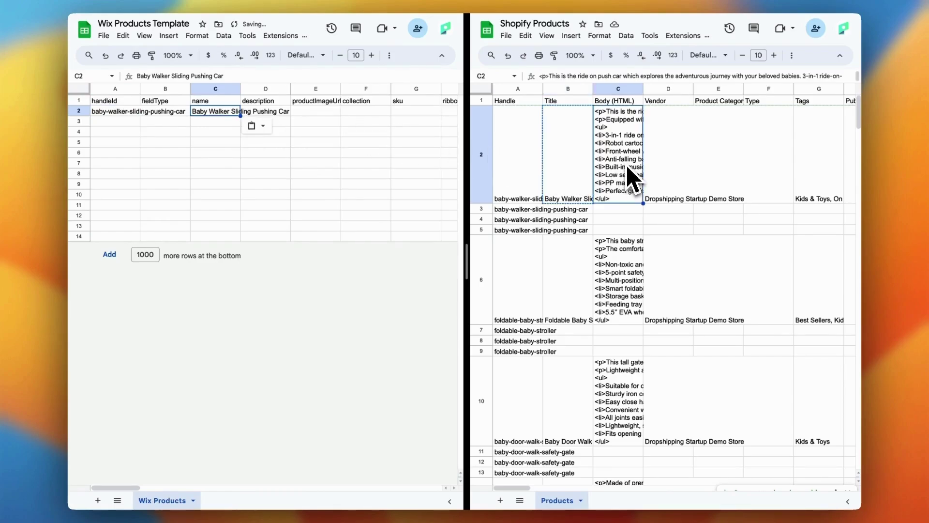
pyautogui.press('cmd+c')
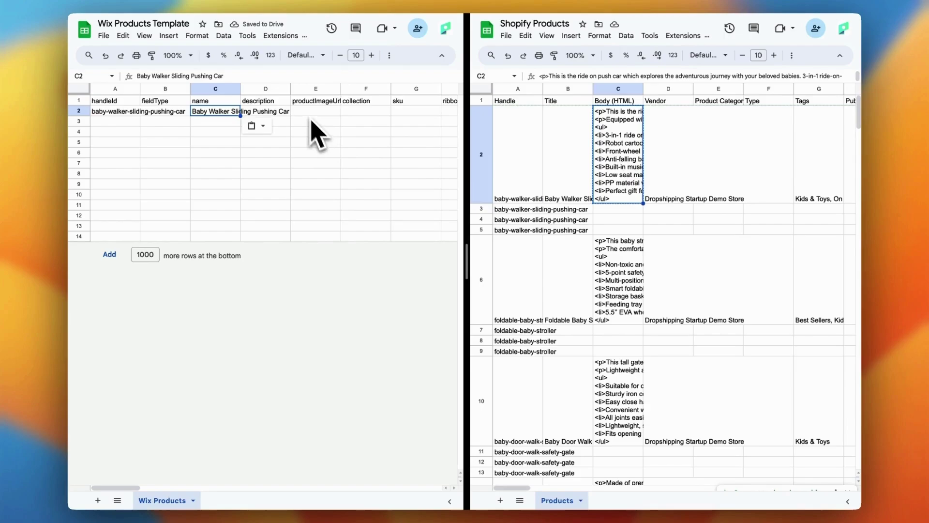
pyautogui.click(277, 113)
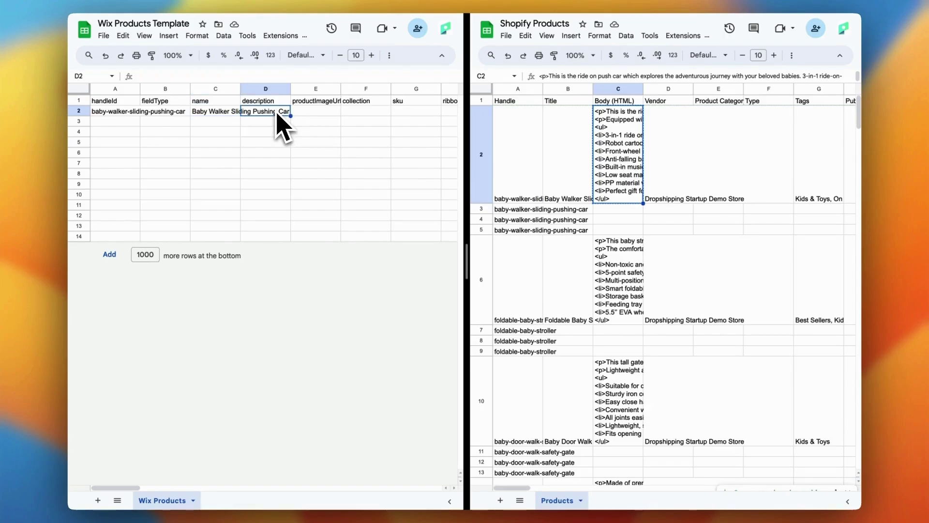
pyautogui.press('cmd+v')
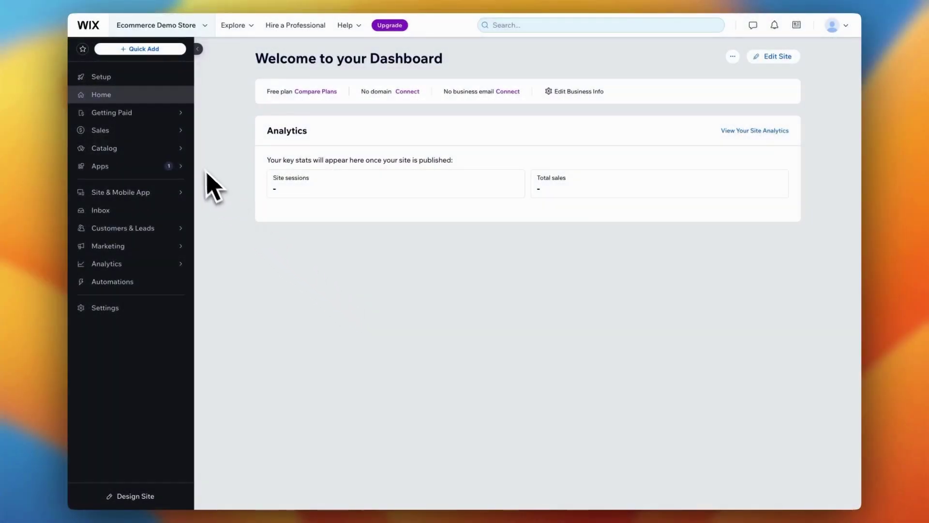
# Step: Open the Wix Products page via Catalog > Store Products and show More Actions
pyautogui.moveTo(187, 152)
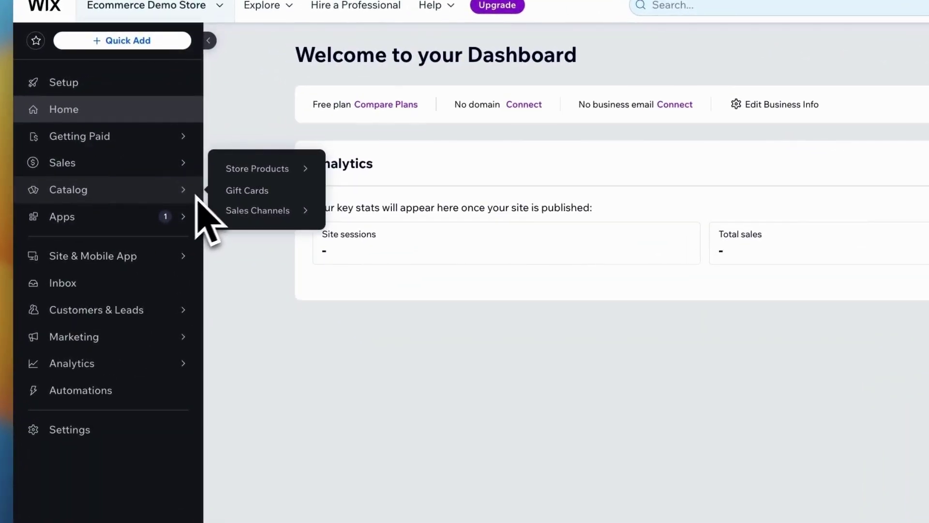
pyautogui.moveTo(274, 172)
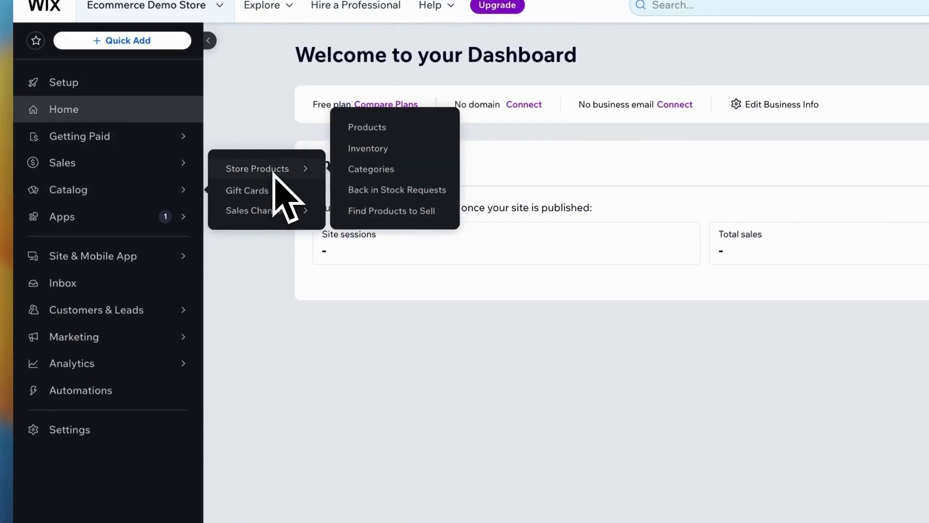
pyautogui.click(382, 132)
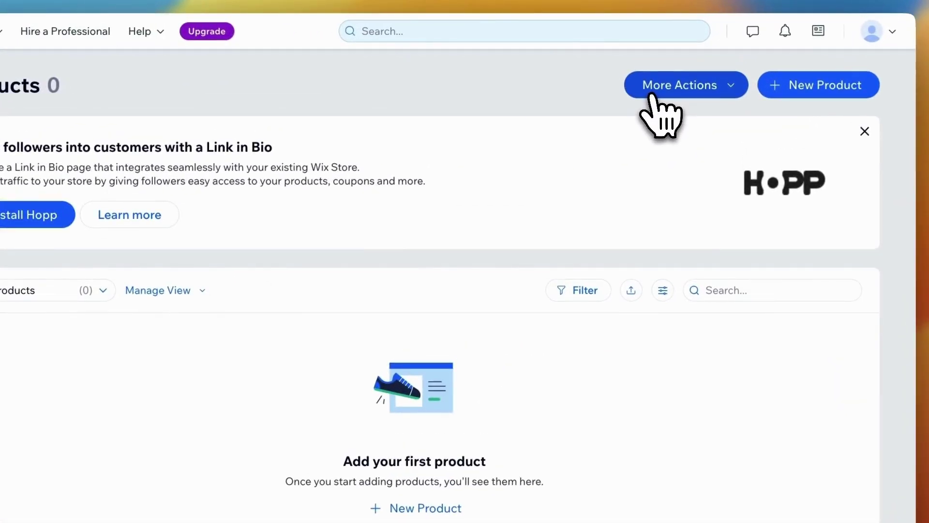
pyautogui.click(652, 96)
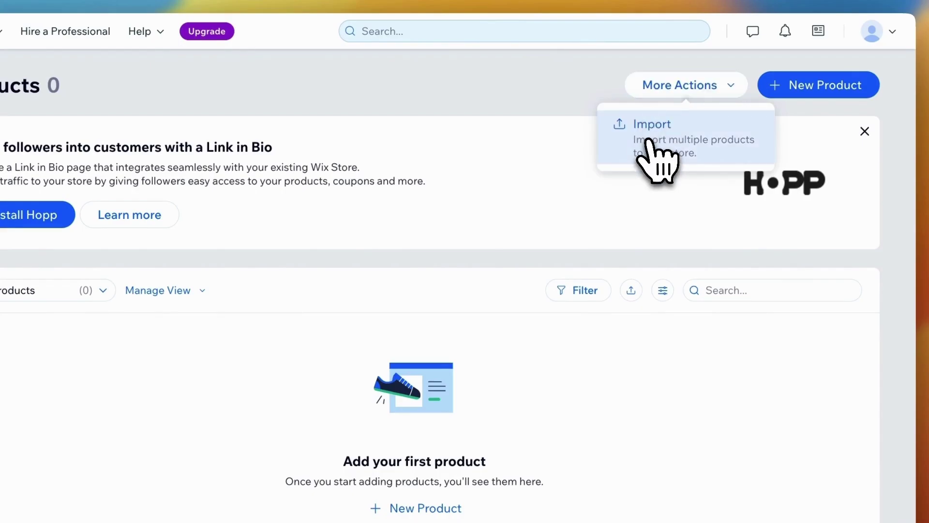
# Step: Upload Products.csv from Downloads, import all 30 products, and dismiss the completion message
pyautogui.click(650, 141)
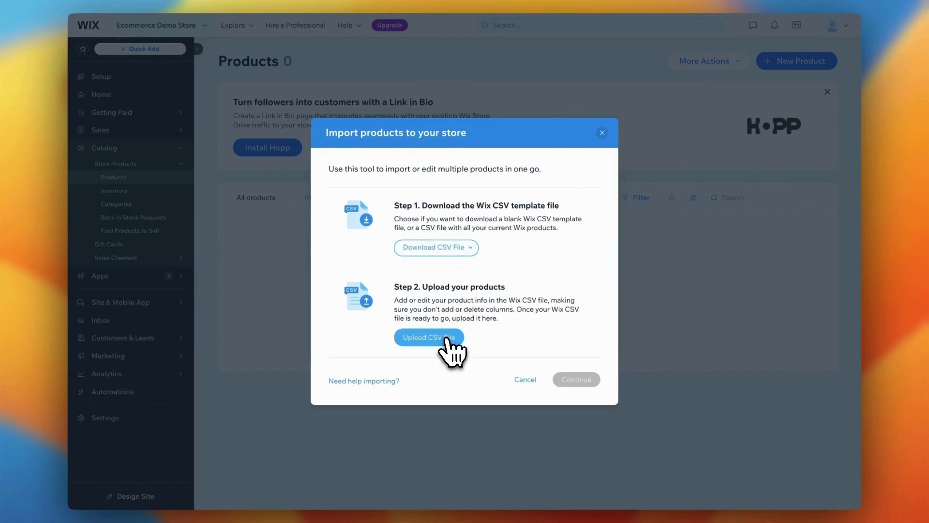
pyautogui.click(449, 338)
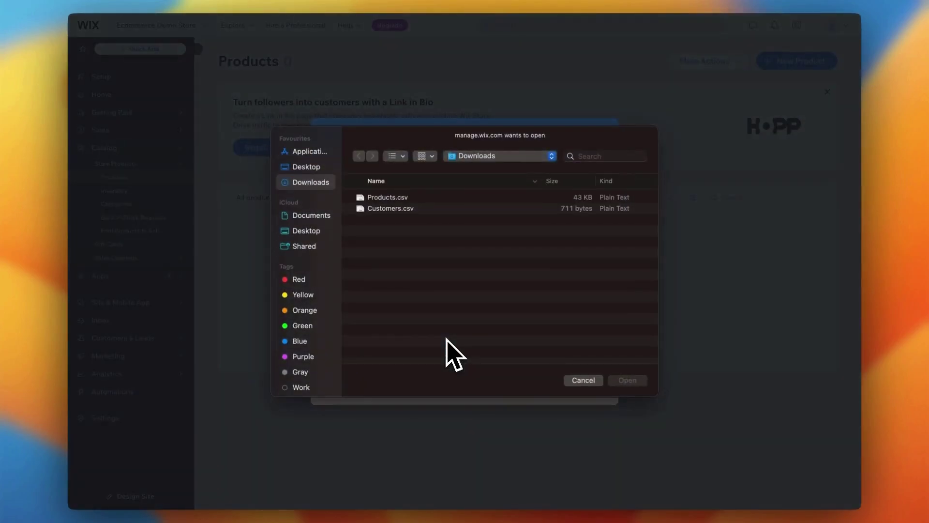
pyautogui.click(385, 197)
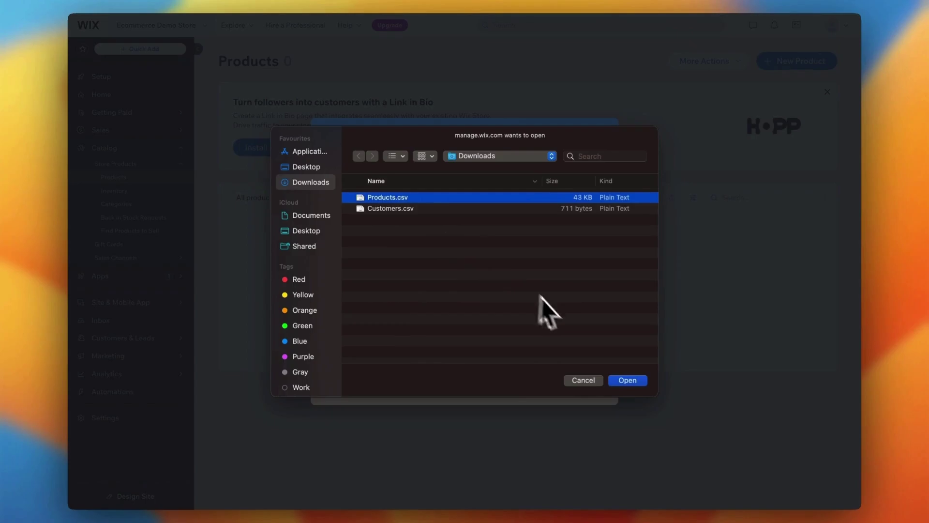
pyautogui.click(628, 381)
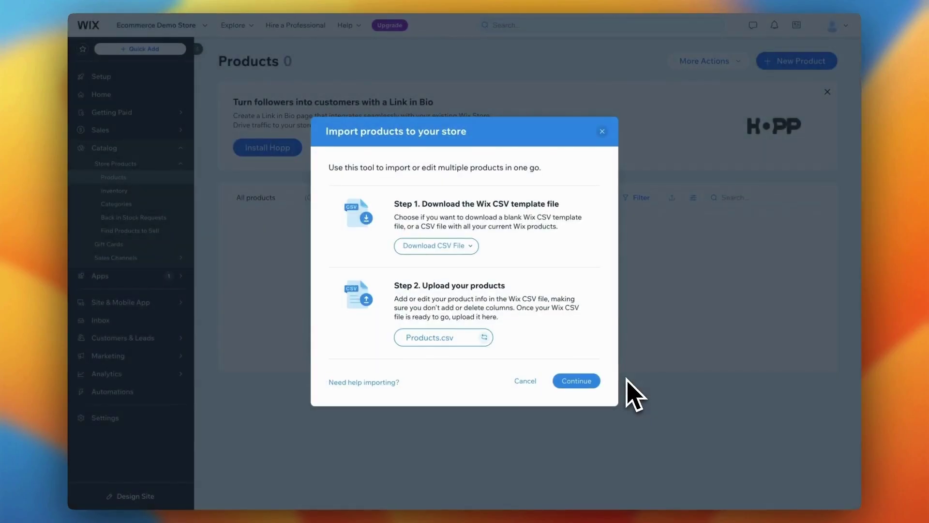
pyautogui.click(576, 382)
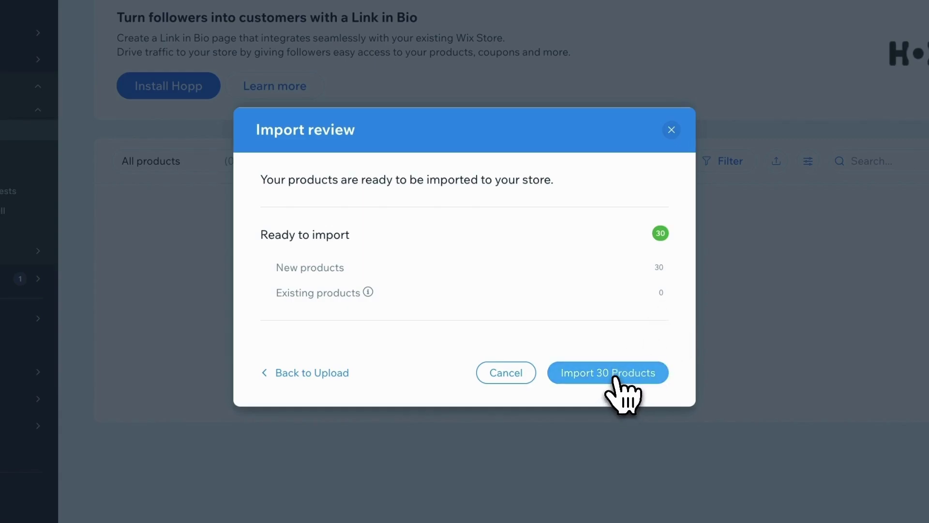
pyautogui.click(614, 377)
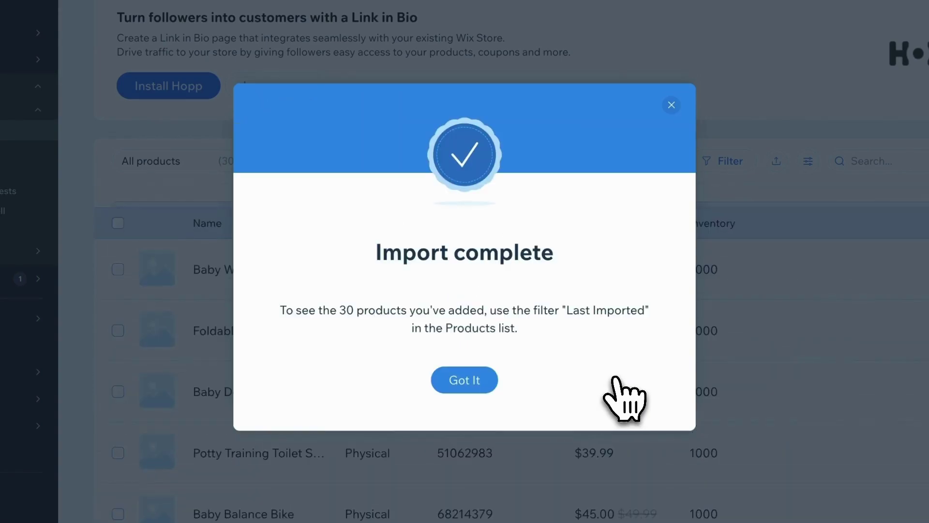
pyautogui.click(480, 386)
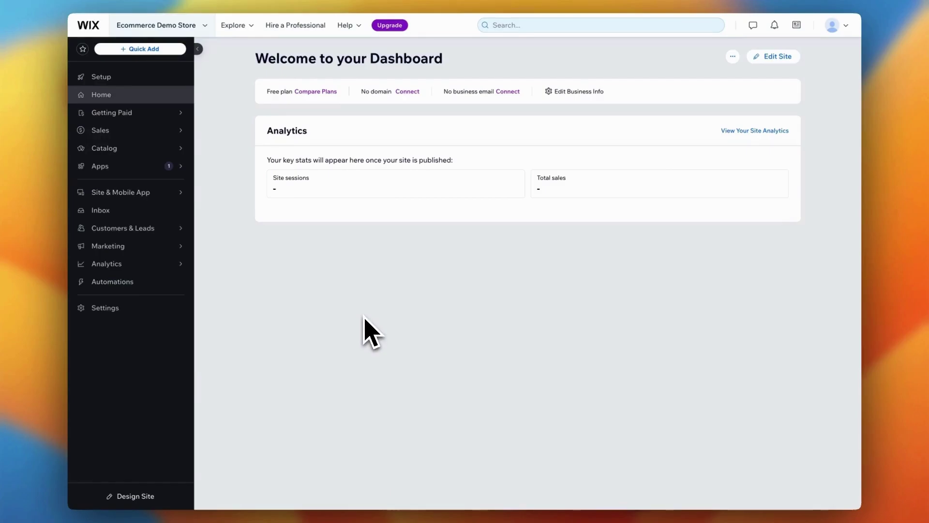
# Step: Open Contacts under Customers & Leads and choose Import contacts from Import / Export
pyautogui.moveTo(179, 232)
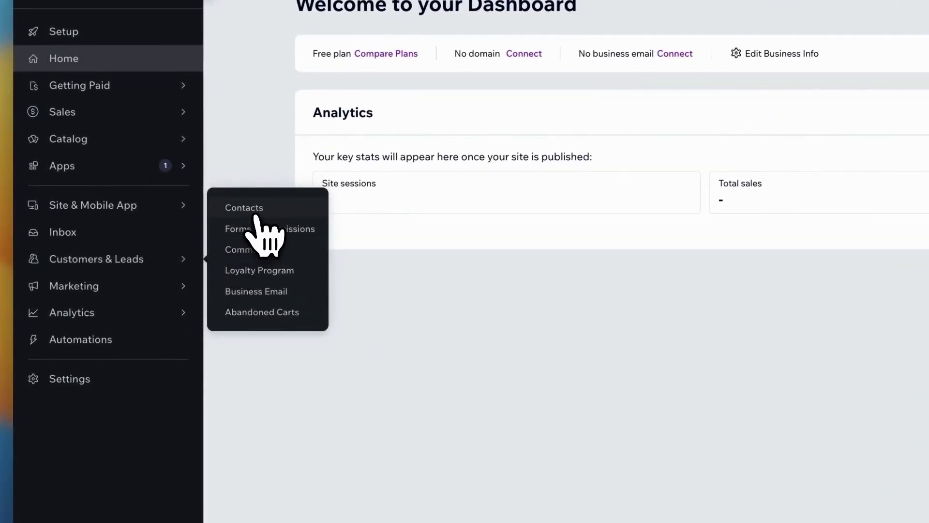
pyautogui.click(255, 215)
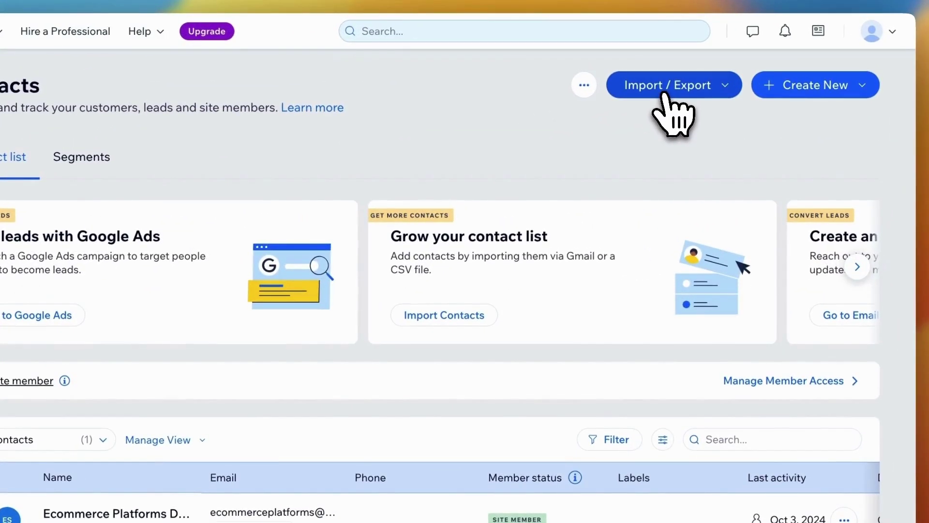
pyautogui.click(664, 94)
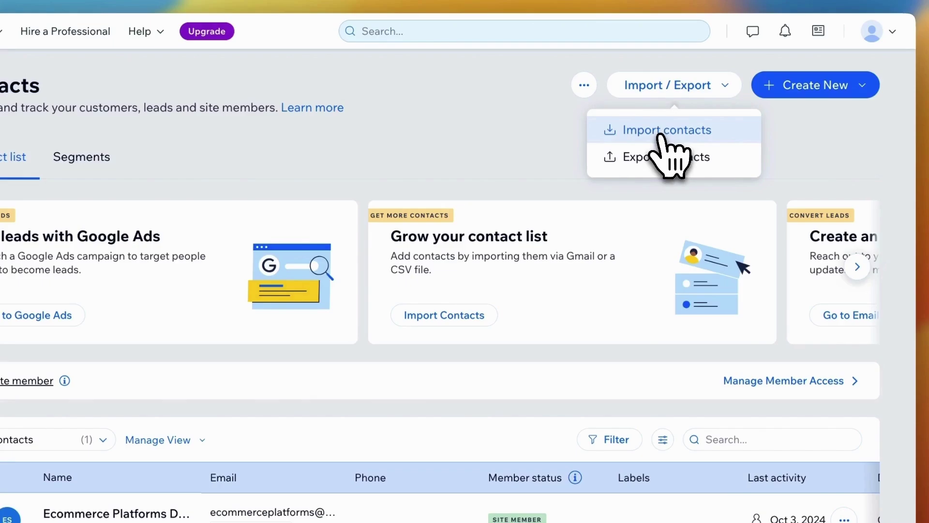
pyautogui.click(660, 135)
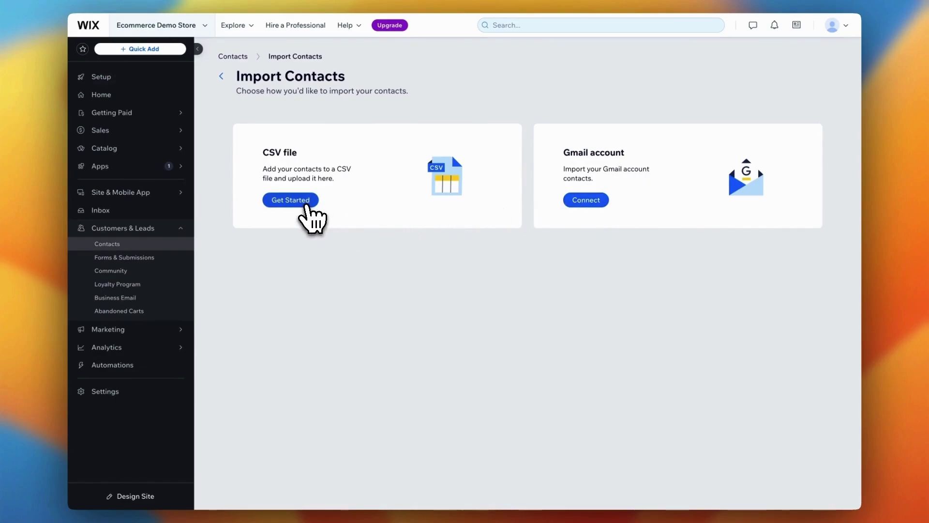
# Step: Start a CSV contact import and upload the Customers.csv file
pyautogui.click(307, 200)
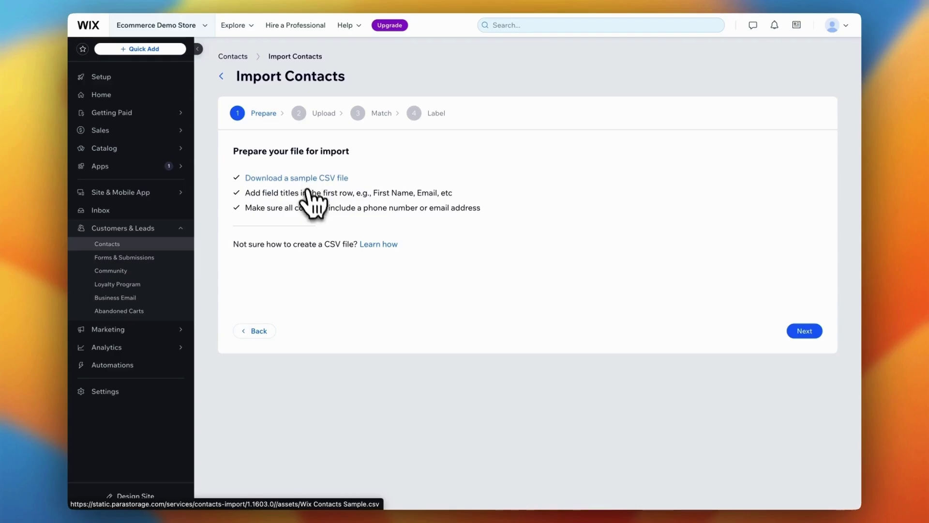
pyautogui.click(811, 332)
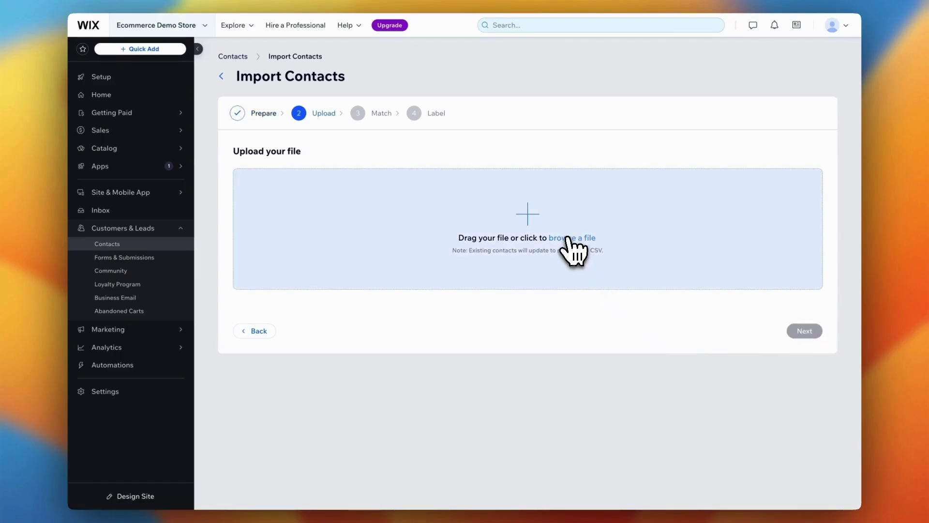
pyautogui.click(568, 237)
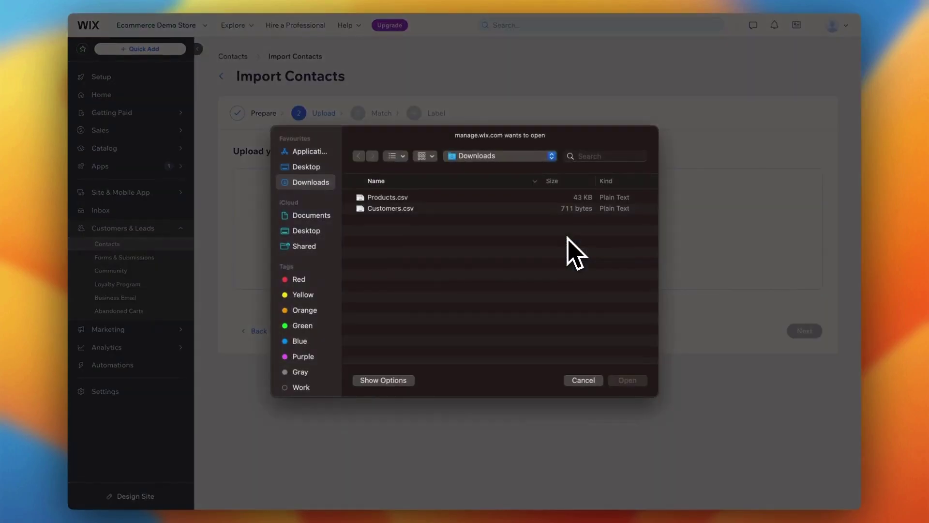
pyautogui.click(401, 212)
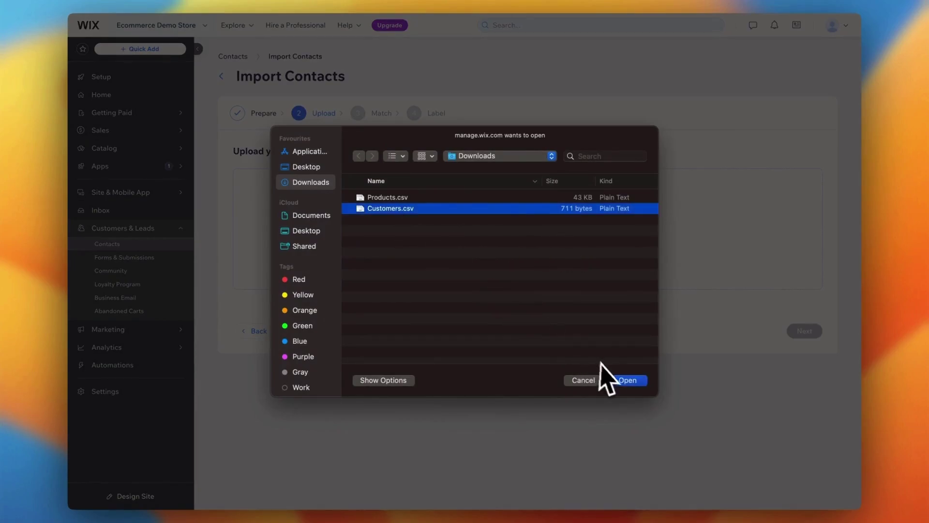
pyautogui.click(625, 379)
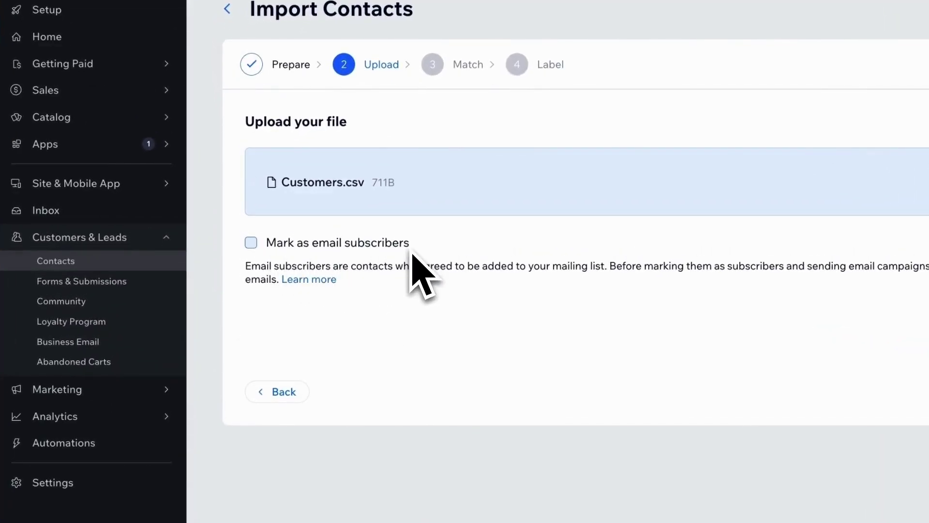
# Step: Mark the contacts as email subscribers and import the four customers
pyautogui.click(250, 244)
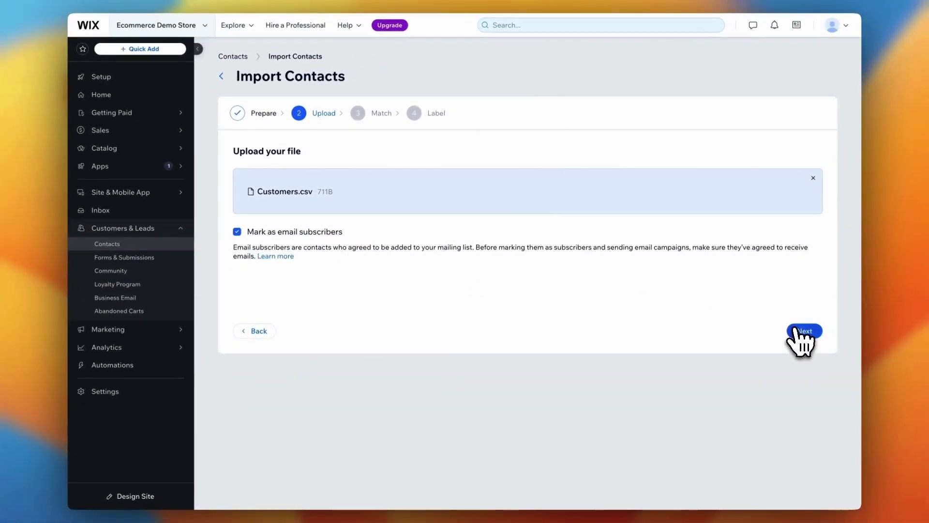
pyautogui.click(796, 330)
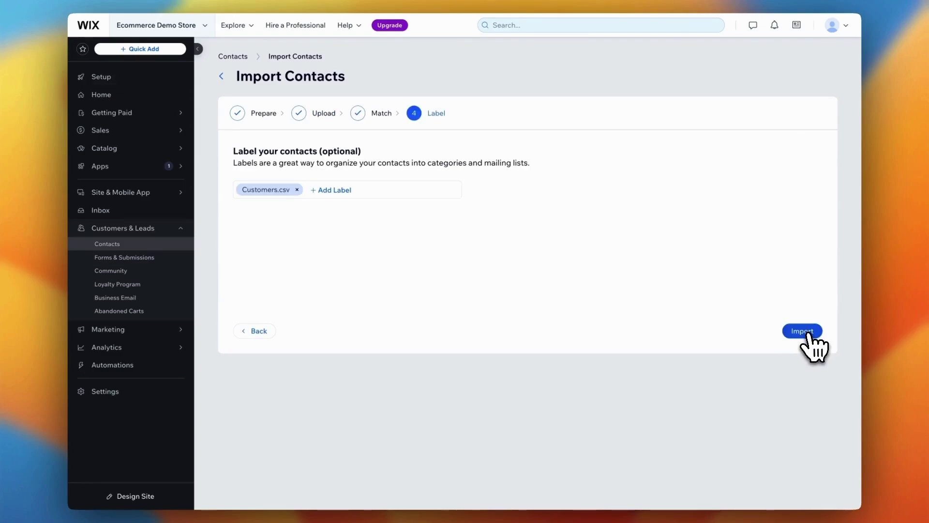
pyautogui.click(802, 331)
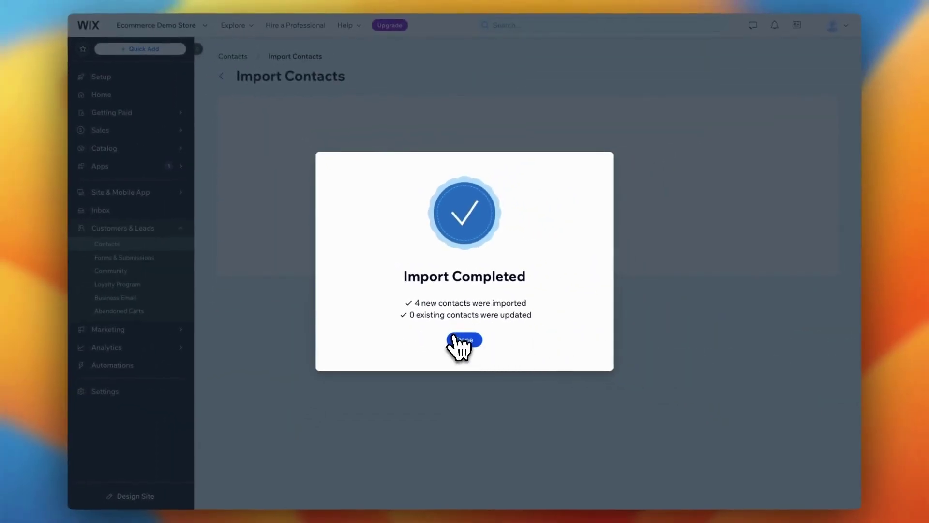
pyautogui.click(506, 385)
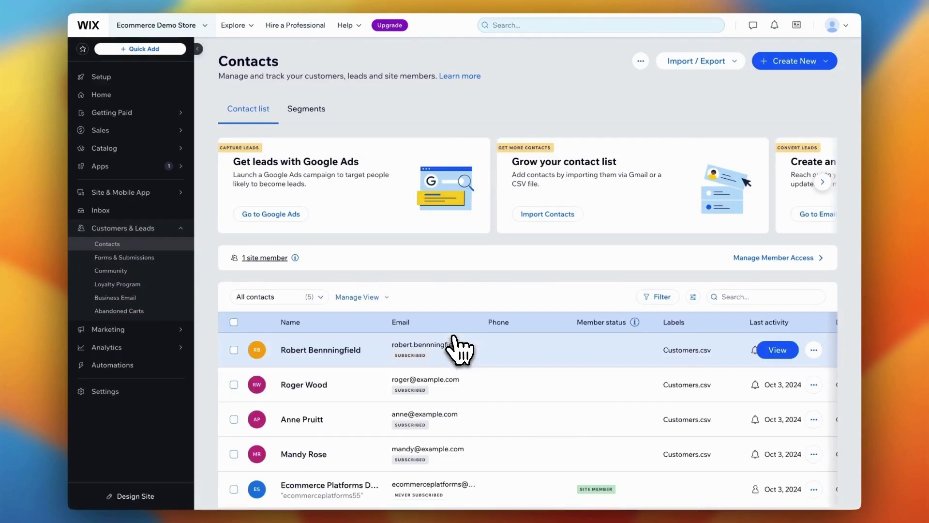
# Step: Scroll through the 2 Pop-Up Soccer Goals Nets product editor to review its description and $39.99 price
pyautogui.scroll(-1, 455, 343)
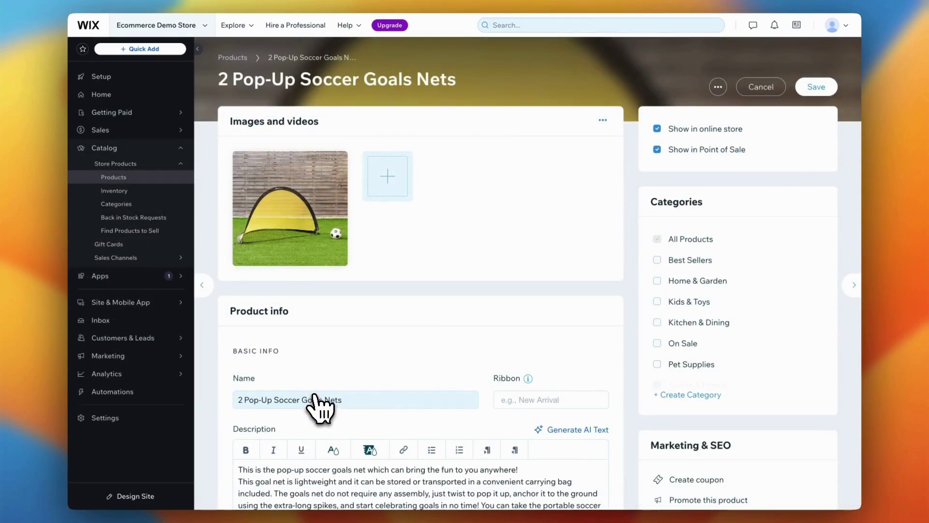
pyautogui.moveTo(332, 245)
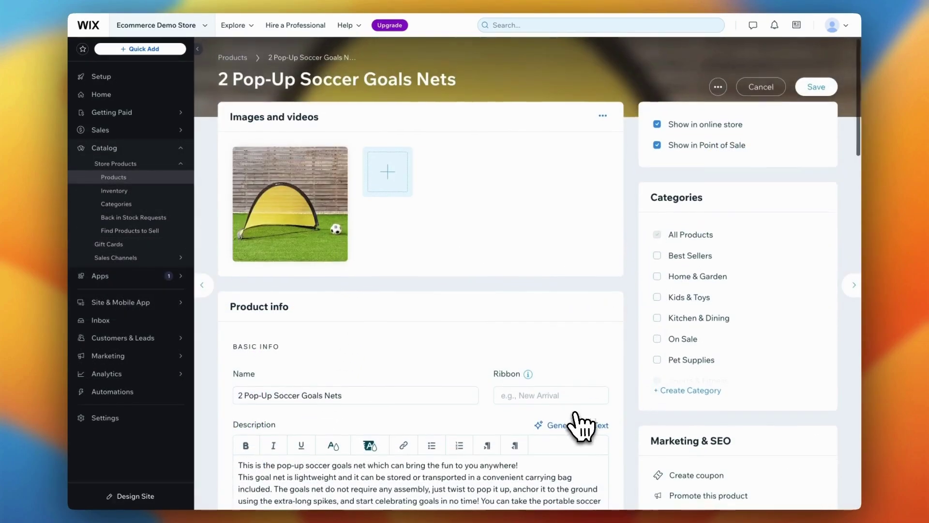
pyautogui.scroll(-3, 583, 423)
pyautogui.scroll(-2, 576, 414)
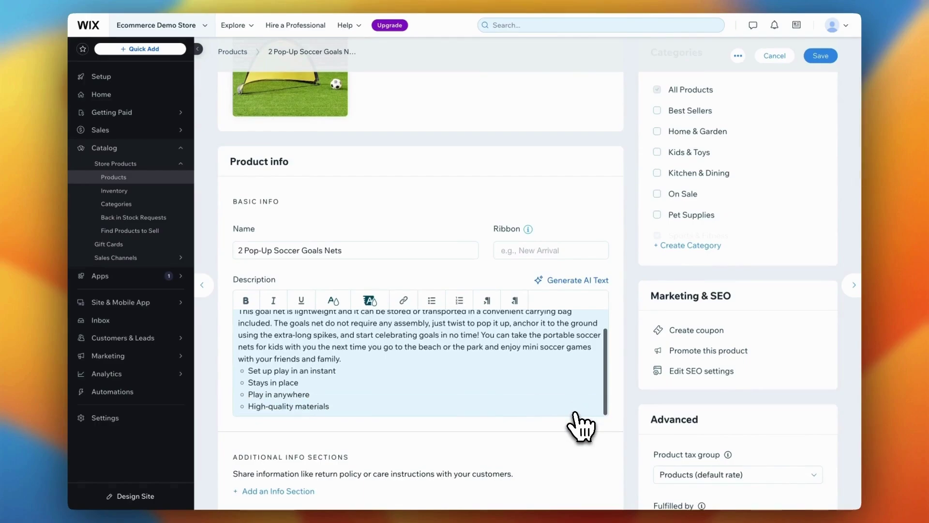
pyautogui.scroll(-6, 588, 469)
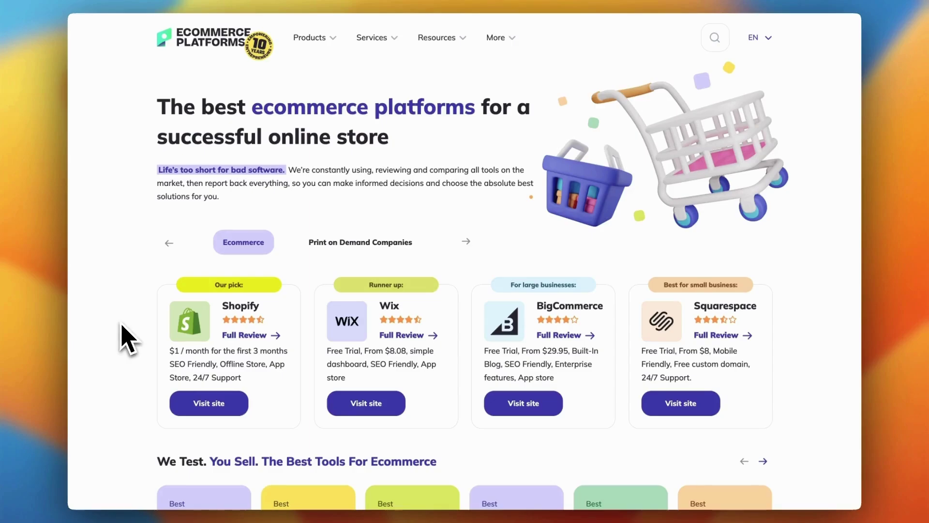
# Step: Go to Services > Shopify Migration Services and scroll down to the feature cards
pyautogui.moveTo(378, 53)
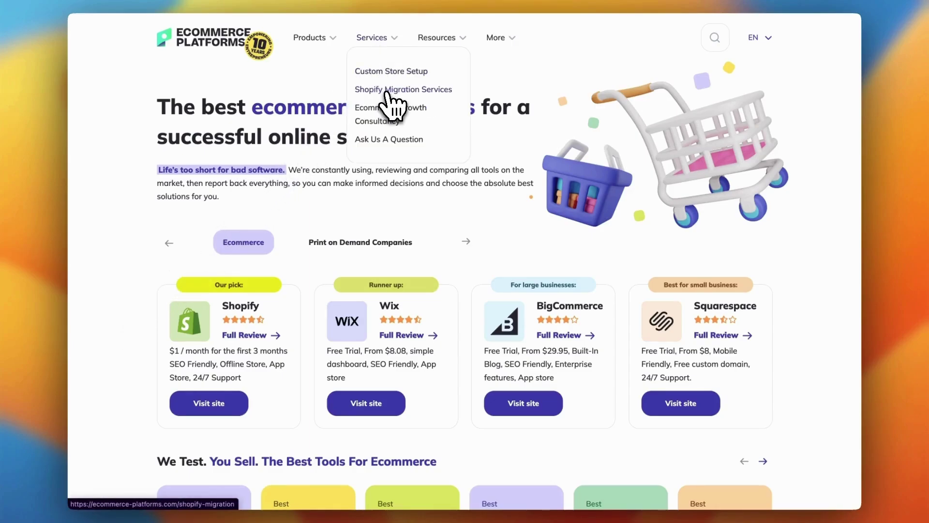
pyautogui.click(391, 91)
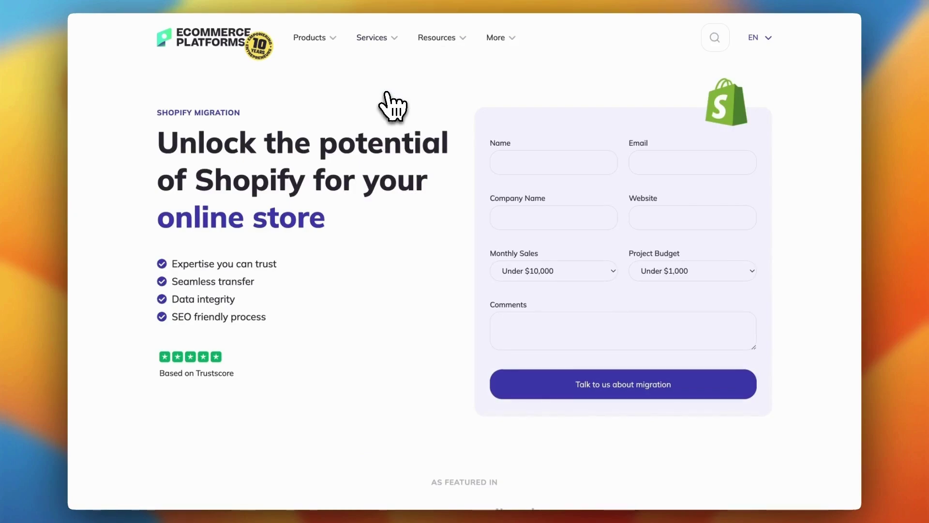
pyautogui.scroll(-3, 393, 105)
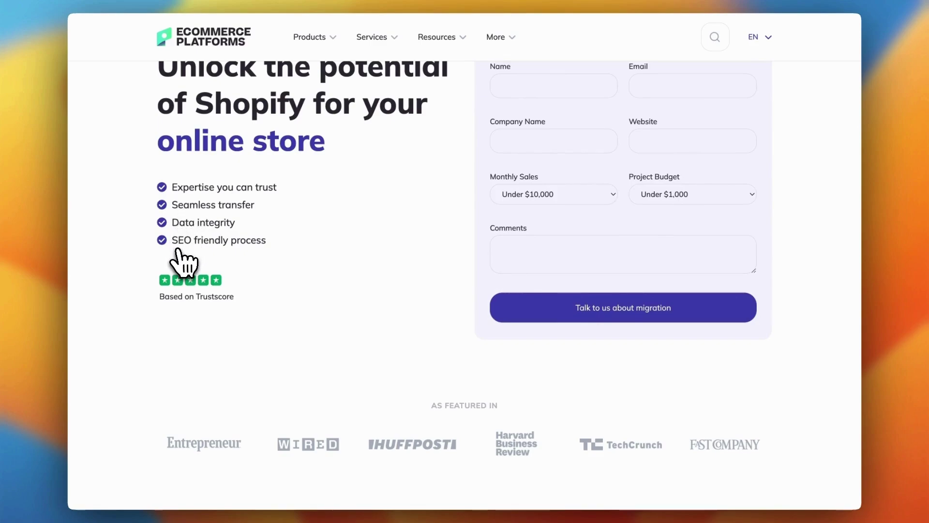
pyautogui.scroll(-5, 181, 264)
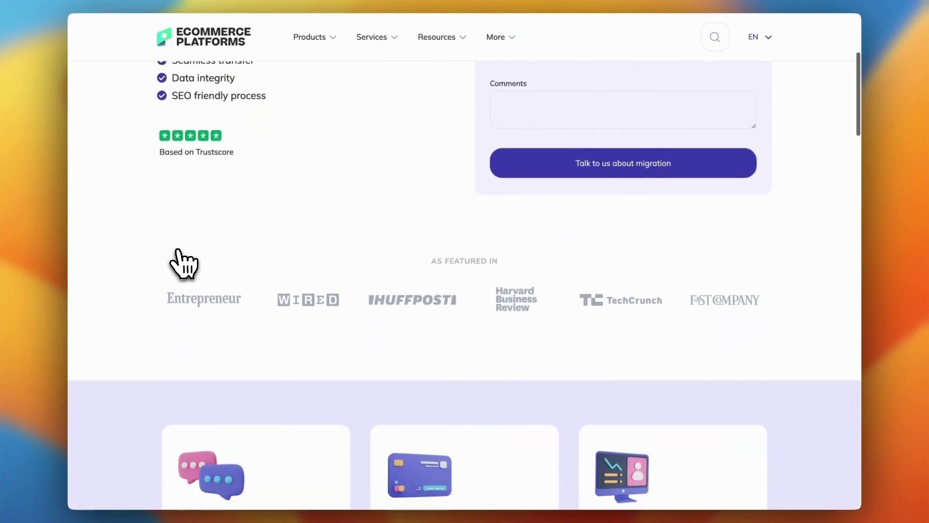
pyautogui.scroll(-4, 182, 263)
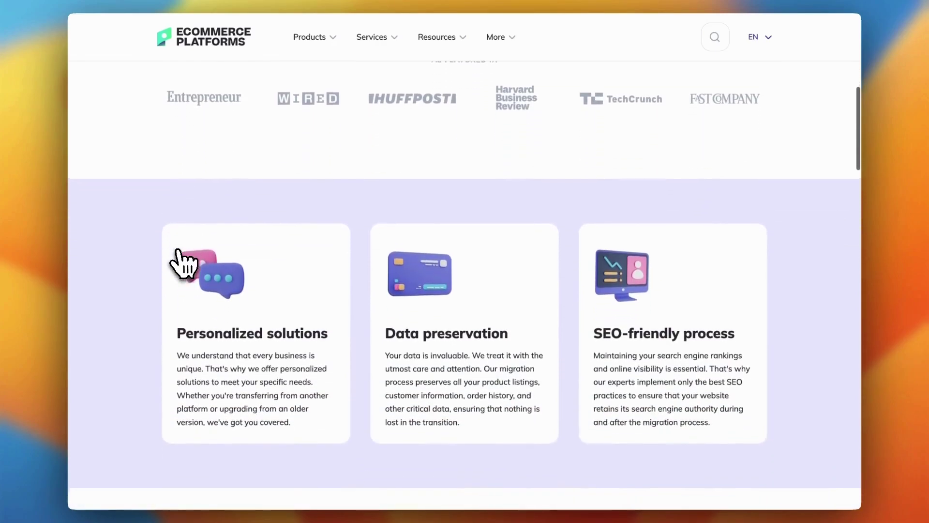